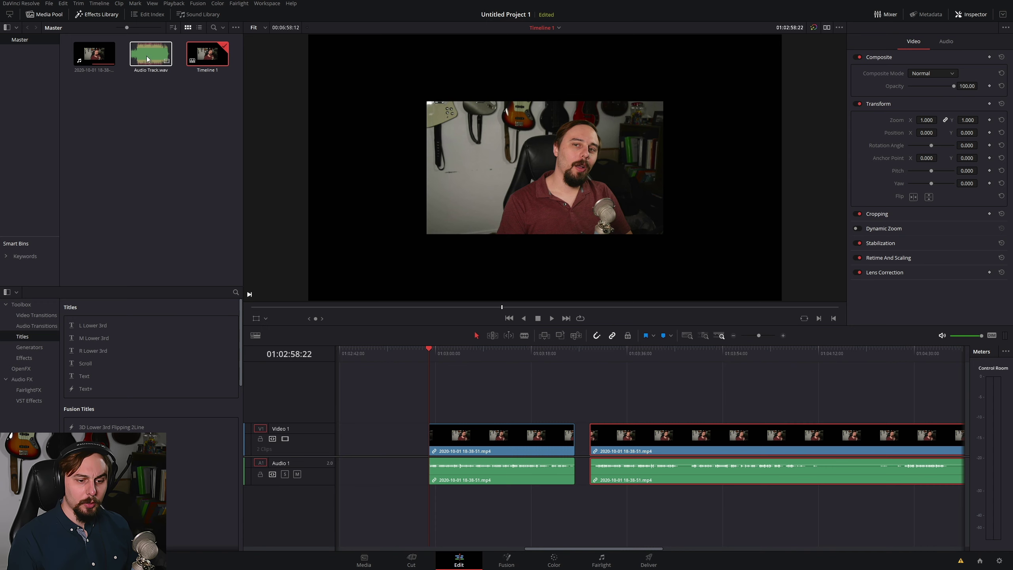
Step: Place Audio Track.wav on a new audio track beneath Audio 1, and enlarge both audio tracks on the Fairlight page
{"action": "left_click_drag", "start_coordinate": [146, 56], "coordinate": [487, 511]}
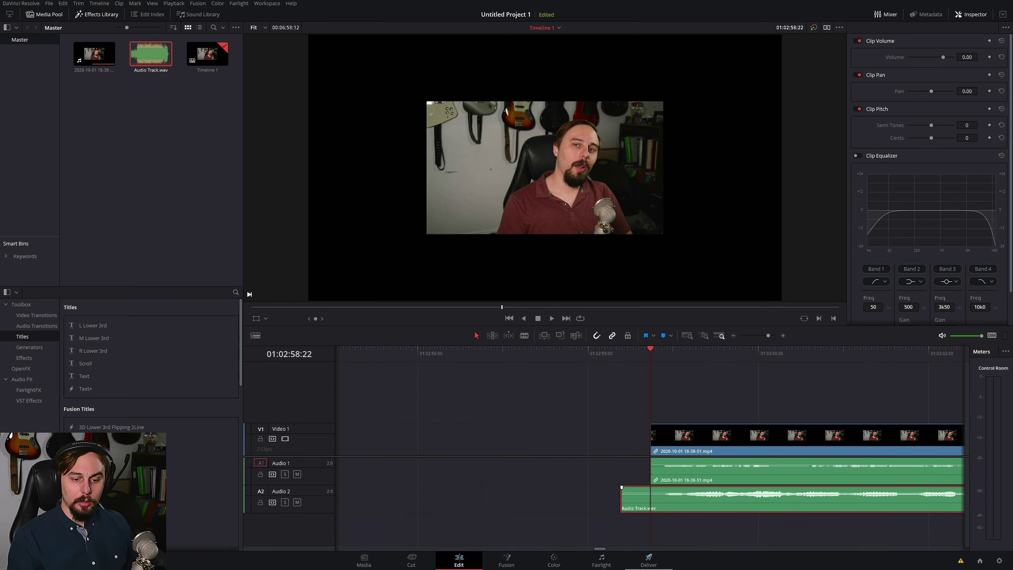
{"action": "left_click", "coordinate": [602, 561]}
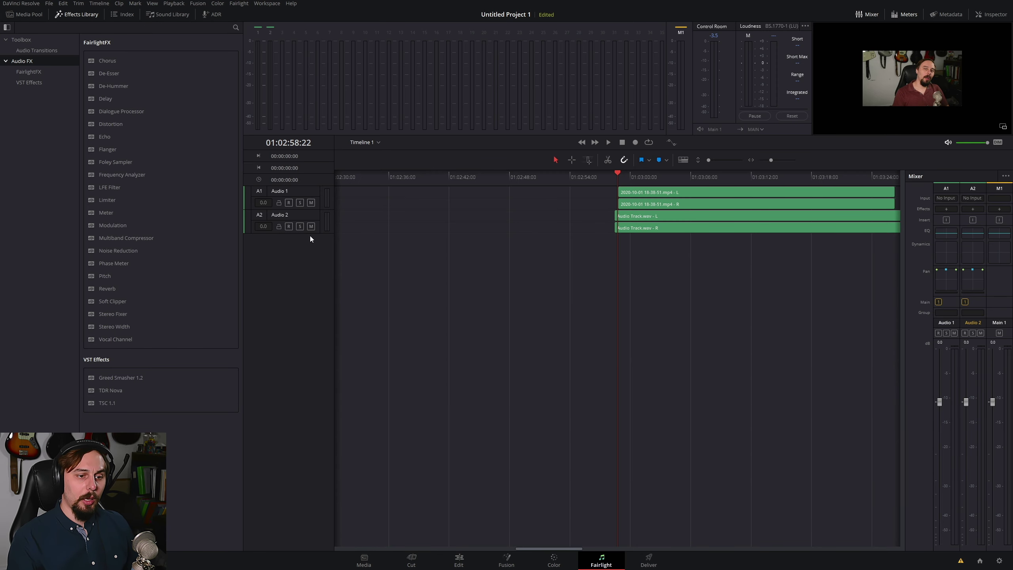
{"action": "left_click_drag", "start_coordinate": [320, 234], "coordinate": [321, 312]}
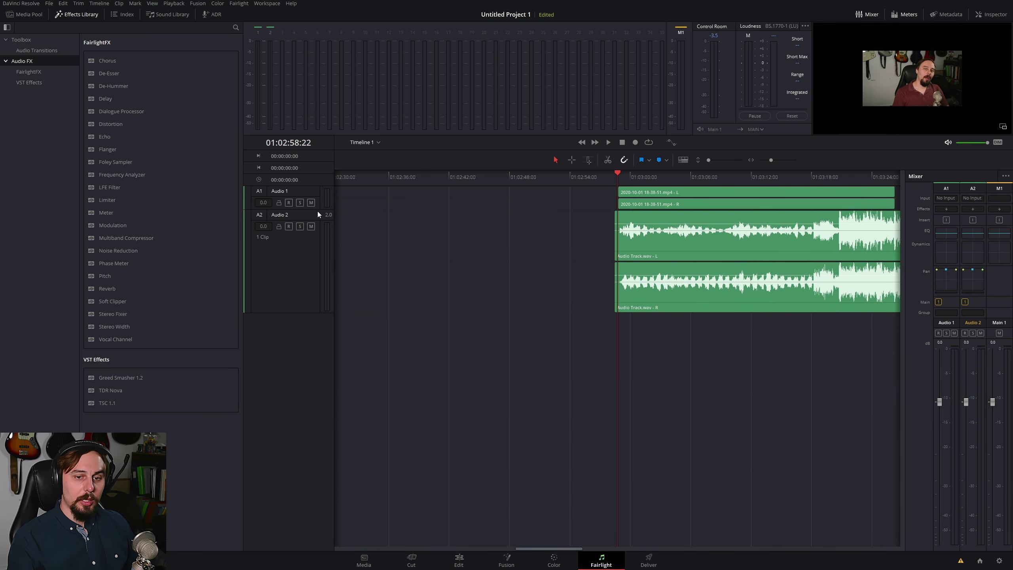
{"action": "left_click_drag", "start_coordinate": [317, 211], "coordinate": [326, 270]}
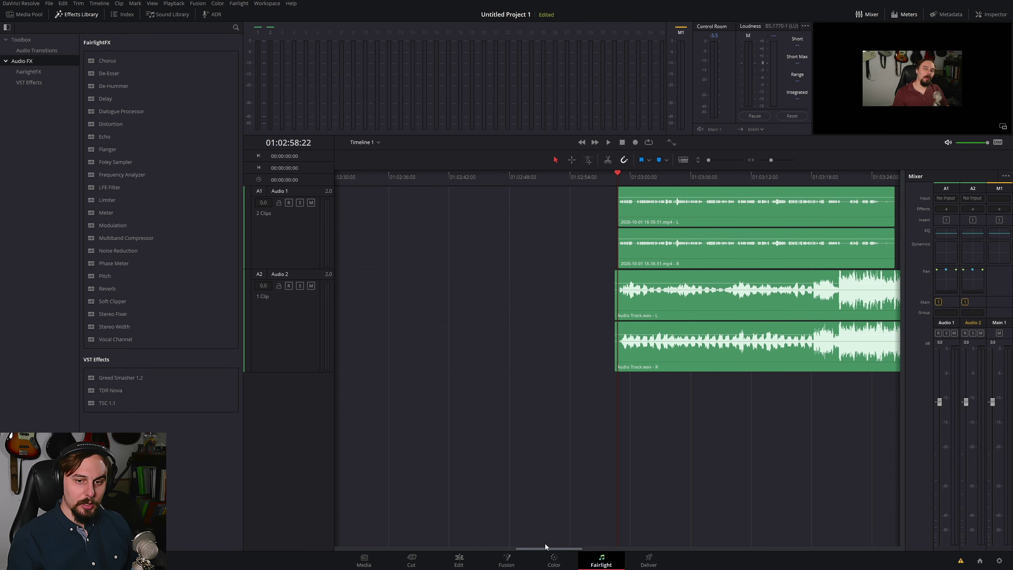
{"action": "left_click_drag", "start_coordinate": [553, 550], "coordinate": [582, 554]}
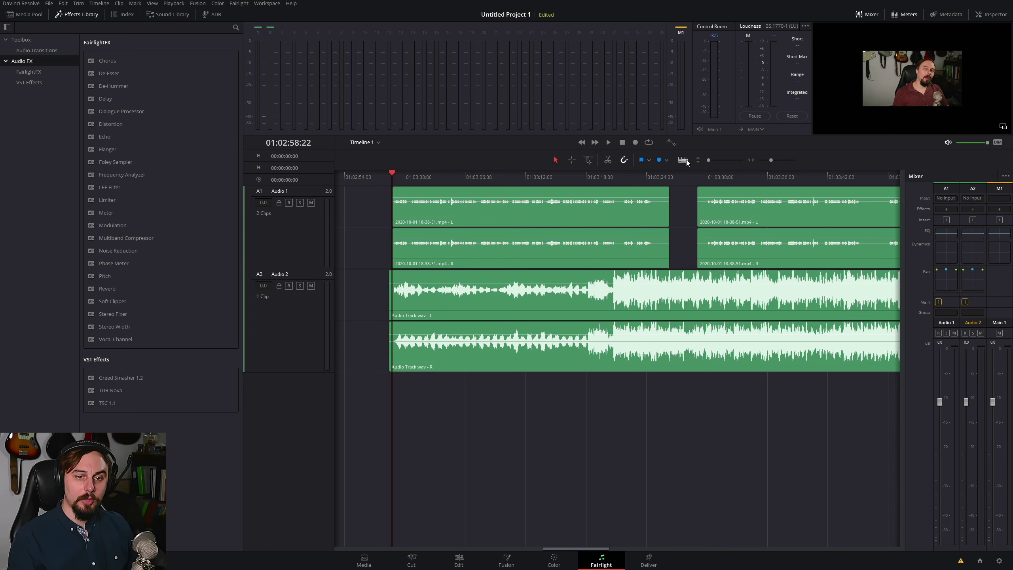
Step: Enable automation, arm it for Audio 2 and display that track's Fader Level curve
{"action": "left_click", "coordinate": [670, 141]}
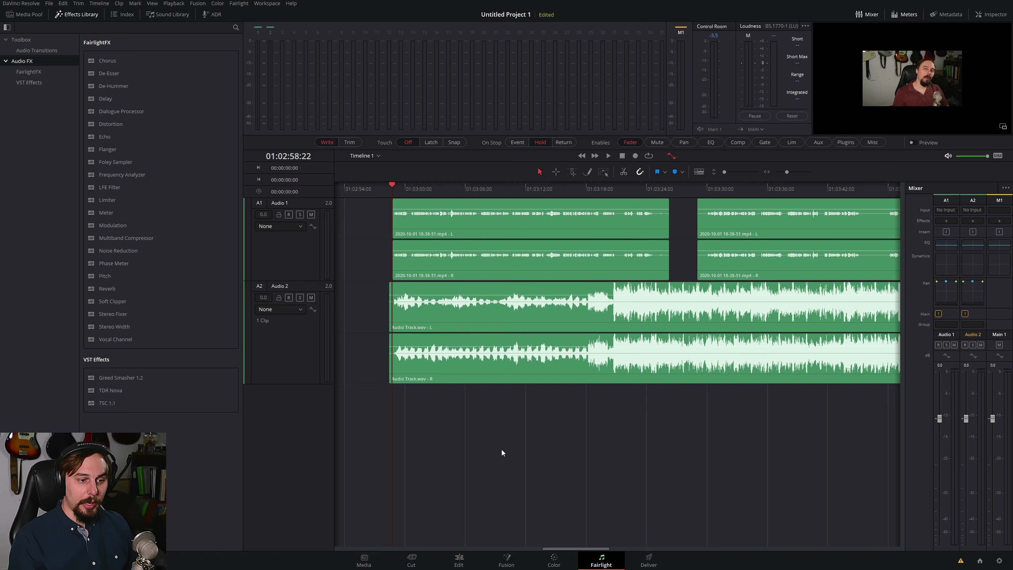
{"action": "left_click", "coordinate": [312, 310]}
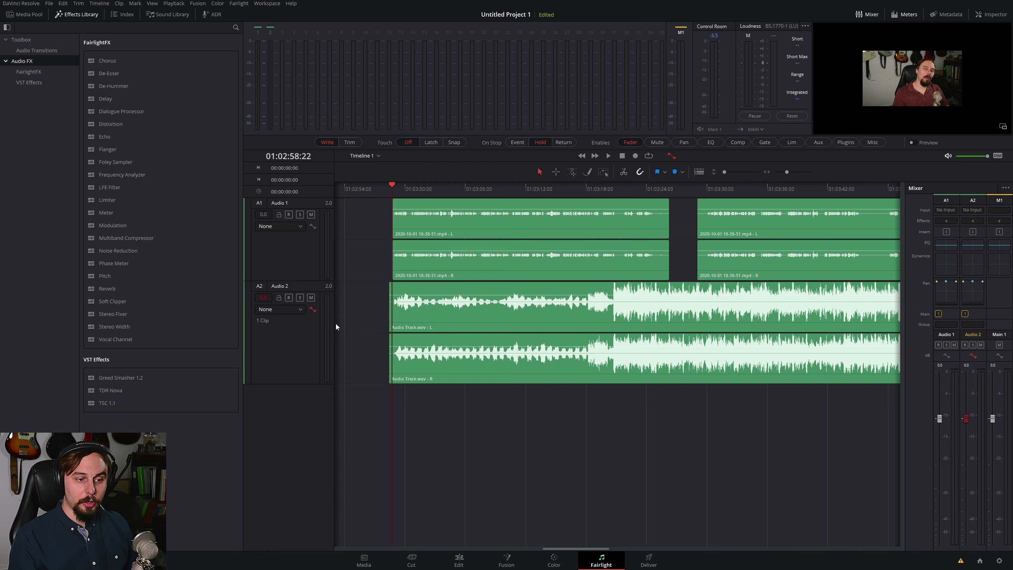
{"action": "left_click", "coordinate": [299, 310]}
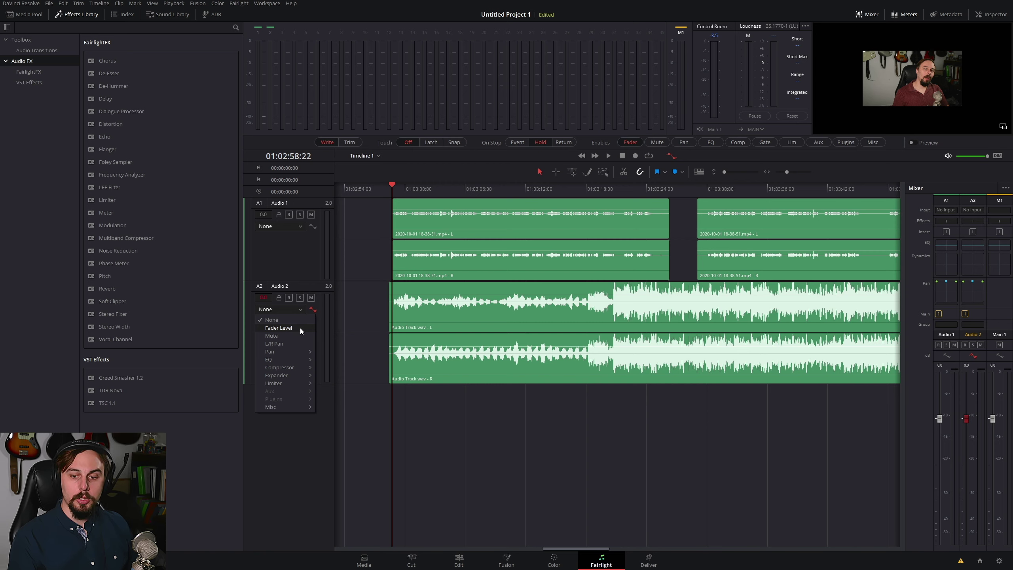
{"action": "left_click", "coordinate": [300, 328]}
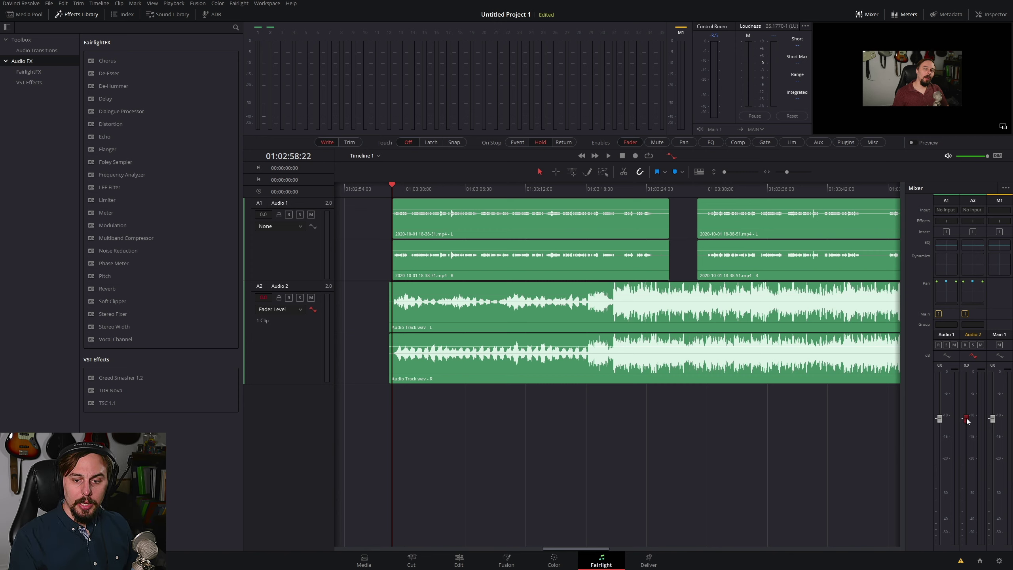
Step: Lower the Audio 2 fader to -26 dB and play briefly from the clip start to write the level
{"action": "left_click_drag", "start_coordinate": [967, 420], "coordinate": [976, 481]}
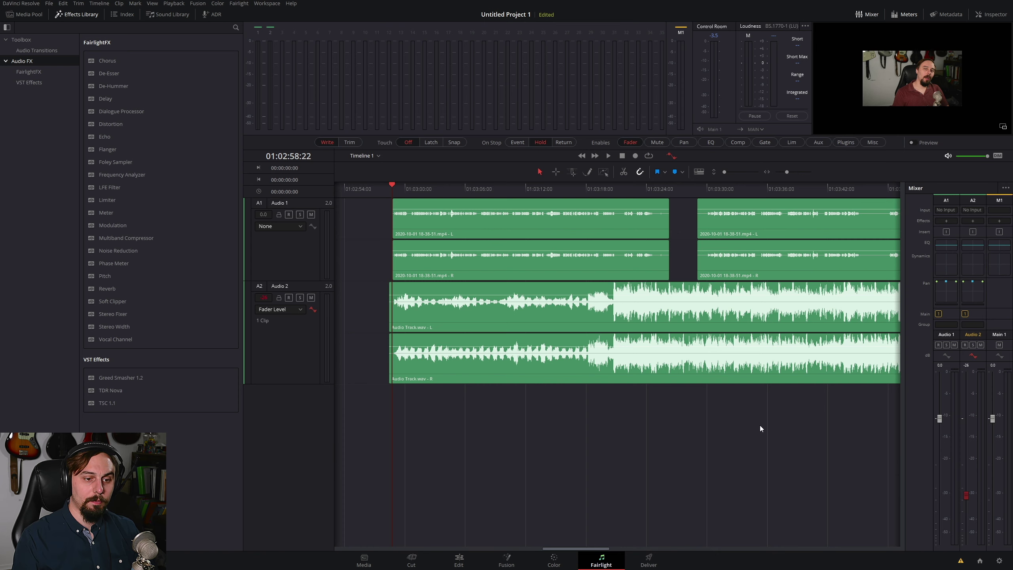
{"action": "key", "text": "space"}
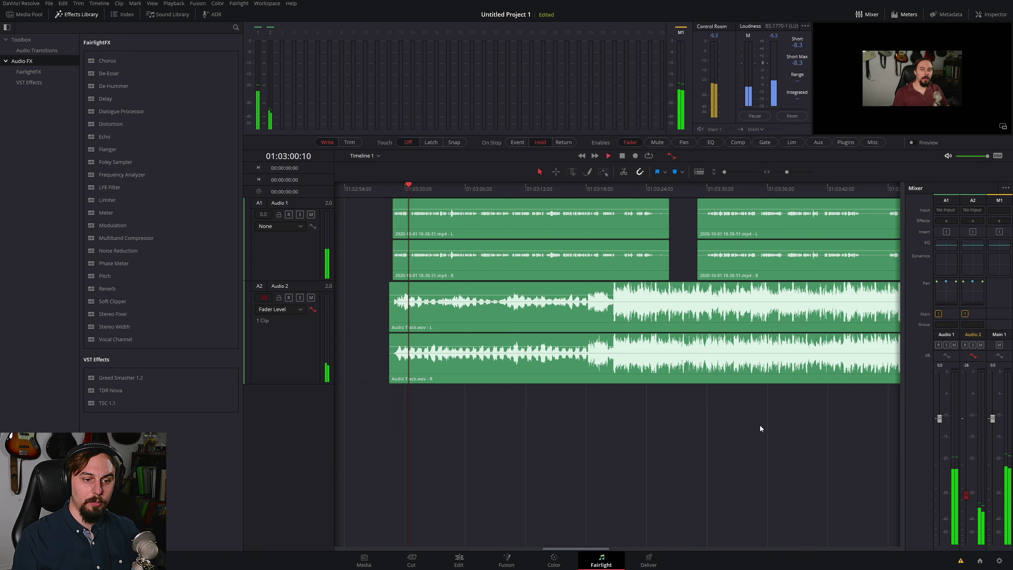
{"action": "key", "text": "space"}
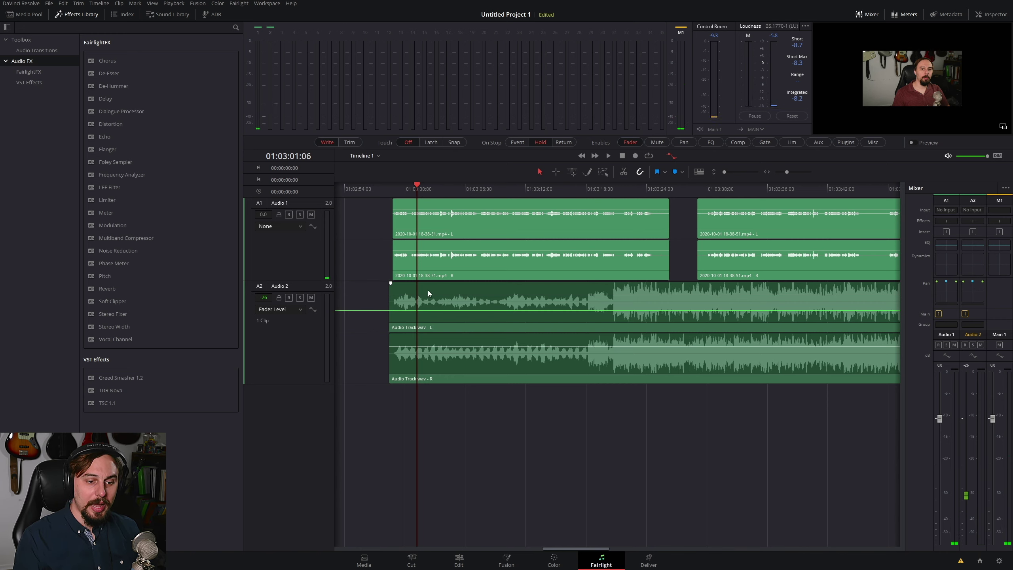
Step: Mute Audio 1 and write a -28 dB fader level on Audio 2 starting at 01:03:18:03
{"action": "left_click", "coordinate": [310, 215]}
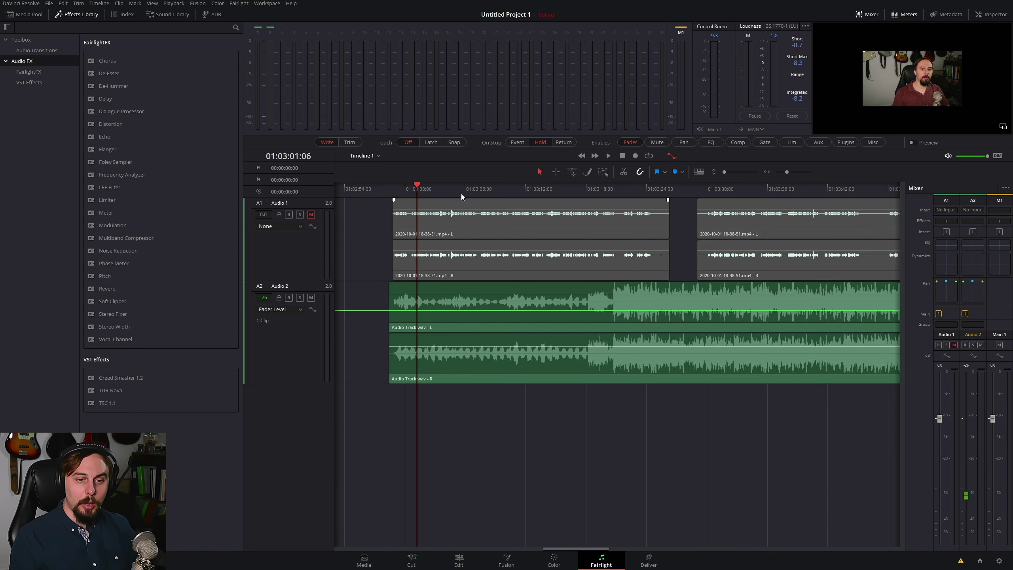
{"action": "left_click_drag", "start_coordinate": [578, 190], "coordinate": [588, 186]}
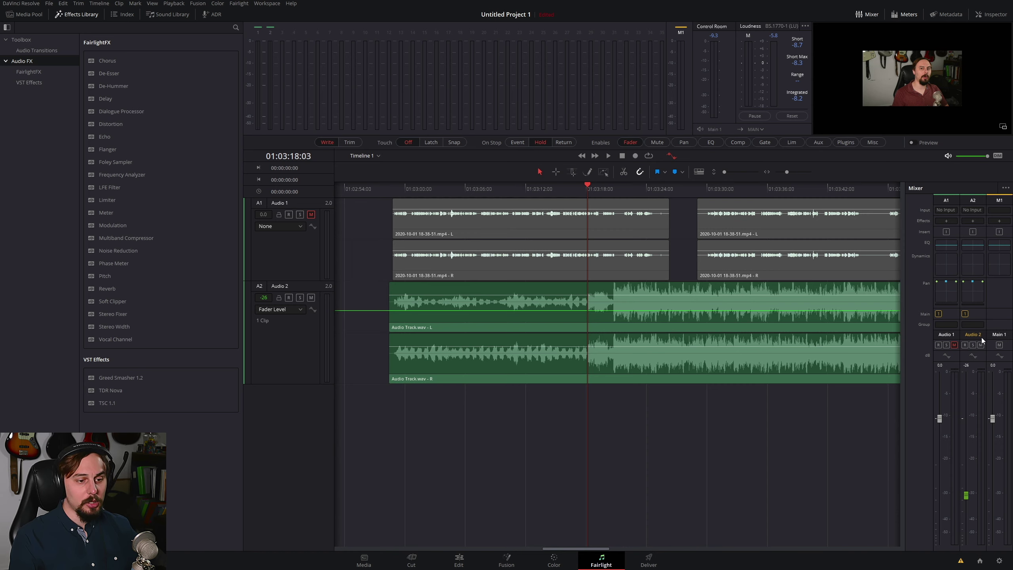
{"action": "left_click", "coordinate": [312, 309]}
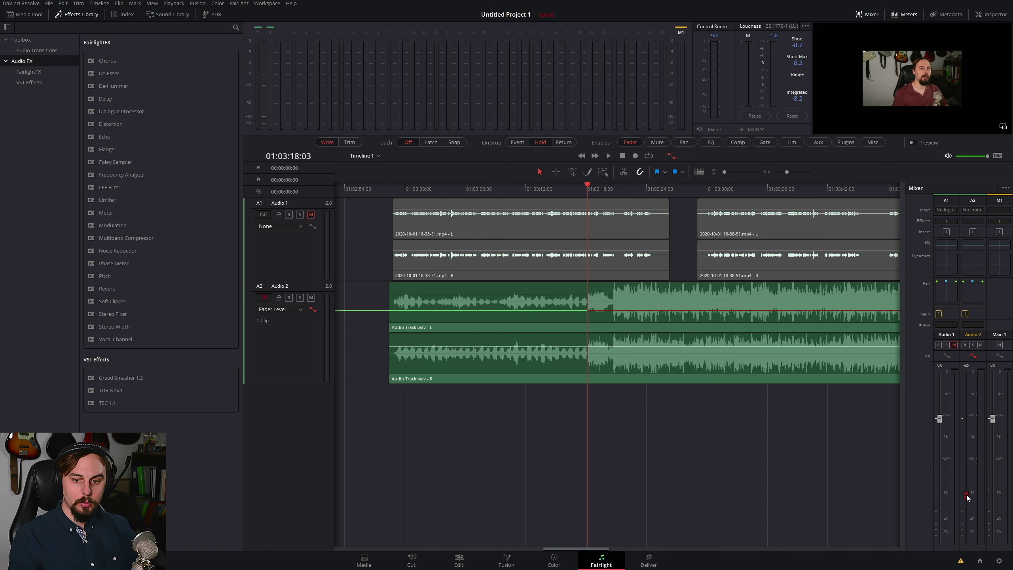
{"action": "left_click_drag", "start_coordinate": [967, 496], "coordinate": [967, 499]}
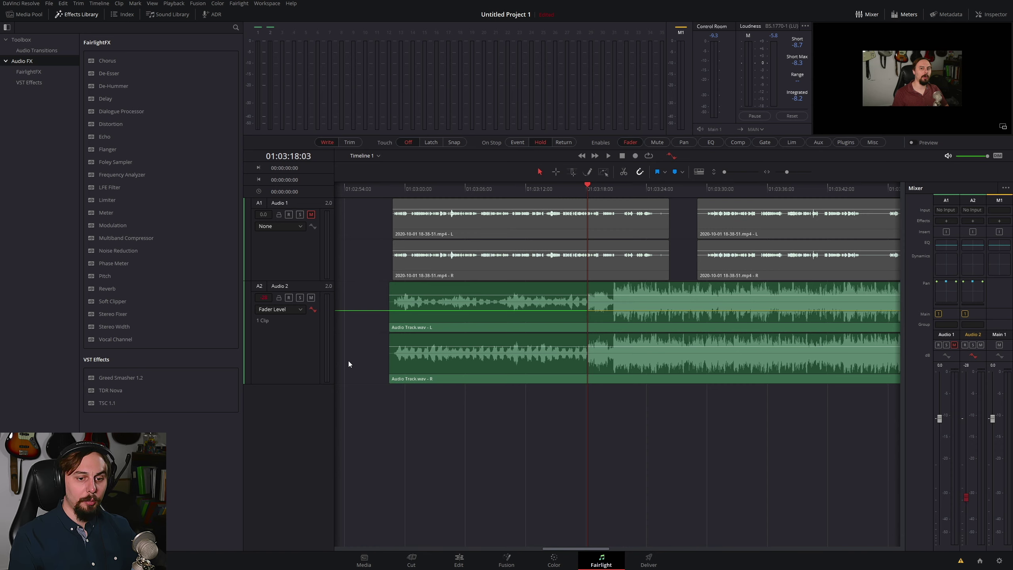
{"action": "key", "text": "space"}
{"action": "key", "text": "space"}
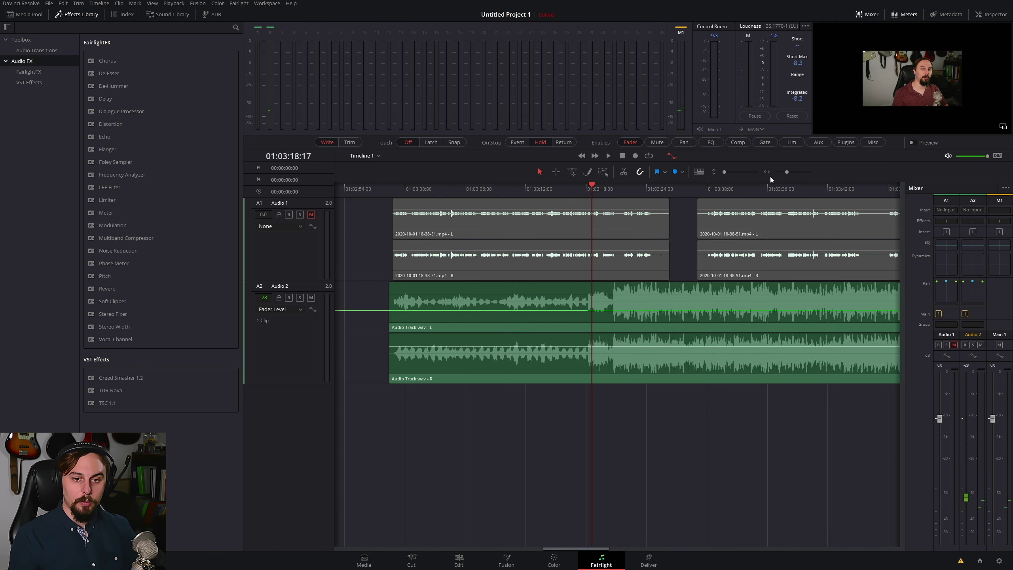
Step: Write a -31 dB fader level on Audio 2 starting at 01:03:20:18, where the music gets louder
{"action": "left_click_drag", "start_coordinate": [786, 171], "coordinate": [791, 171]}
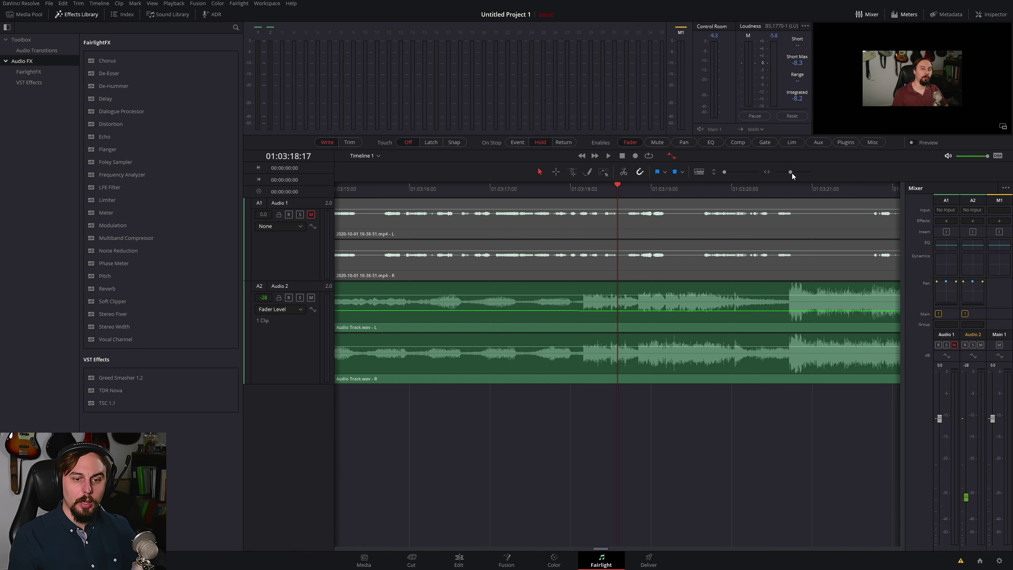
{"action": "left_click_drag", "start_coordinate": [792, 173], "coordinate": [787, 174]}
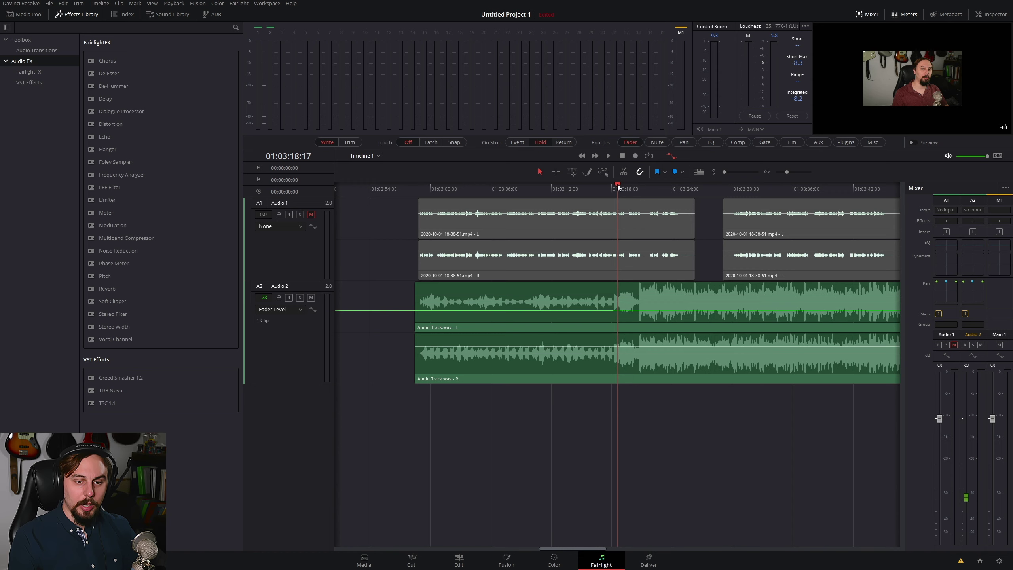
{"action": "left_click_drag", "start_coordinate": [618, 187], "coordinate": [638, 185]}
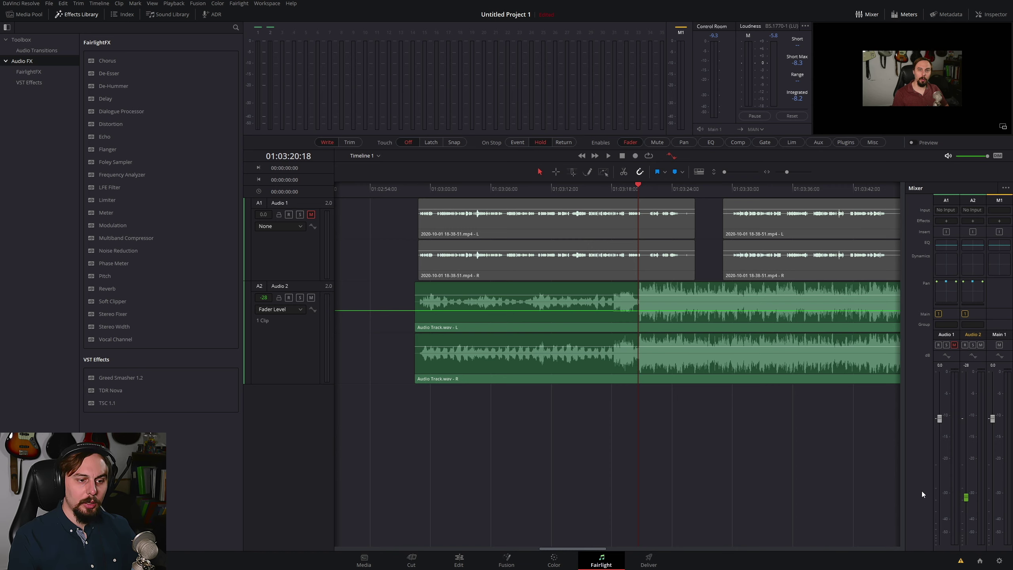
{"action": "left_click", "coordinate": [313, 308]}
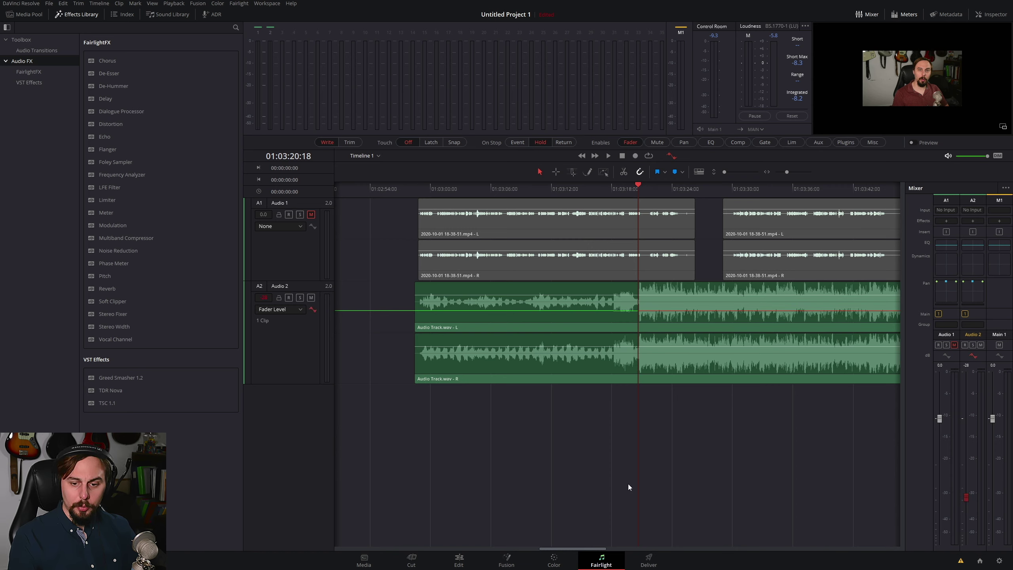
{"action": "left_click", "coordinate": [967, 498]}
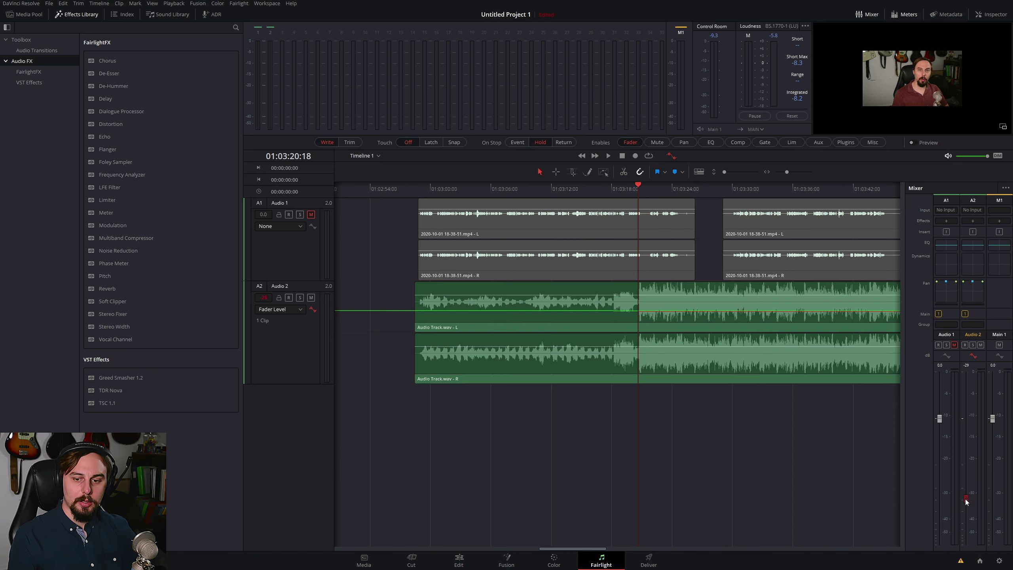
{"action": "left_click_drag", "start_coordinate": [966, 502], "coordinate": [966, 506]}
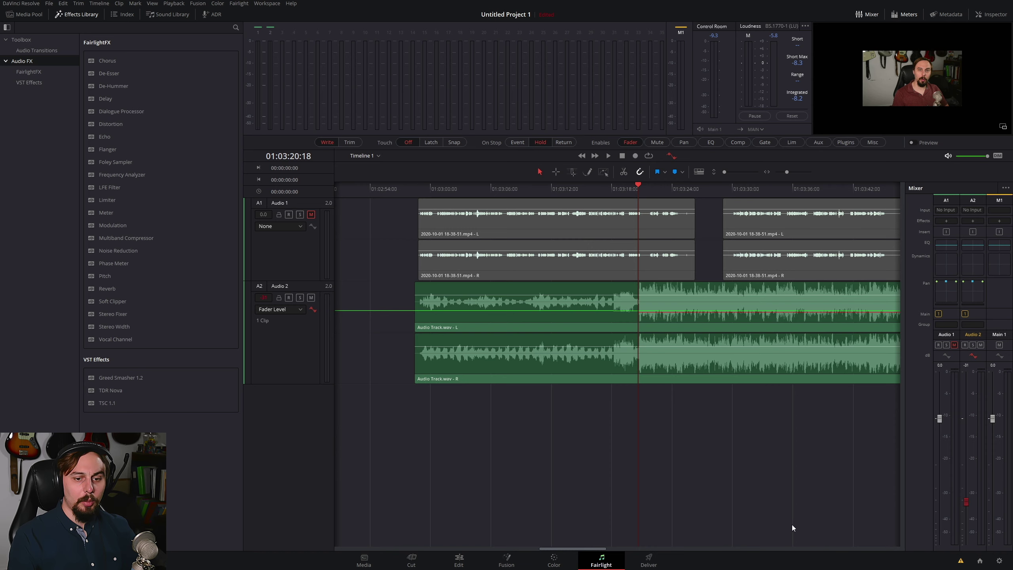
{"action": "key", "text": "space"}
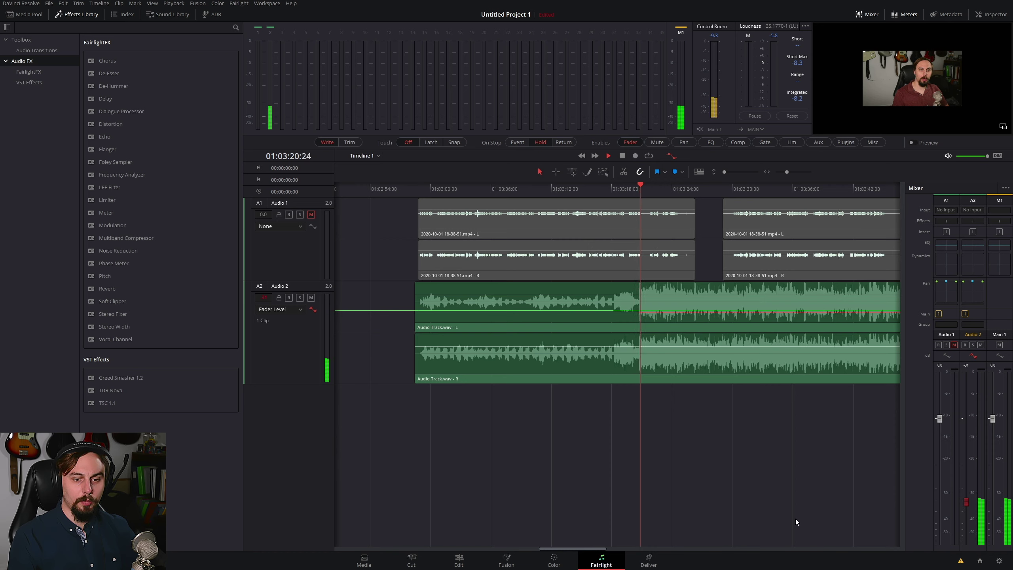
{"action": "key", "text": "space"}
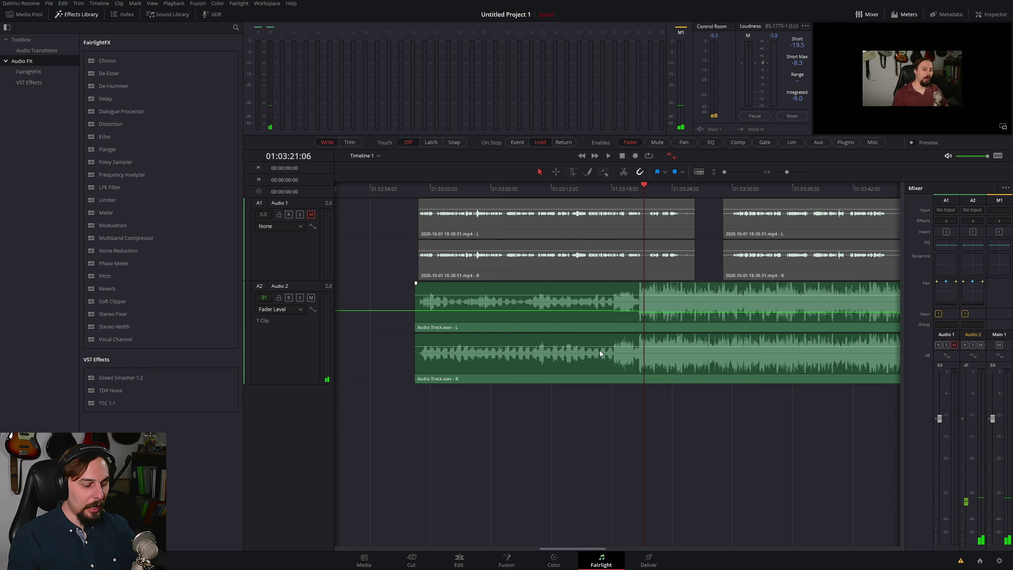
Step: Unmute Audio 1 and play both tracks from 01:03:17:07 to check the voice and music balance
{"action": "scroll", "coordinate": [687, 335], "scroll_direction": "up", "scroll_amount": 3}
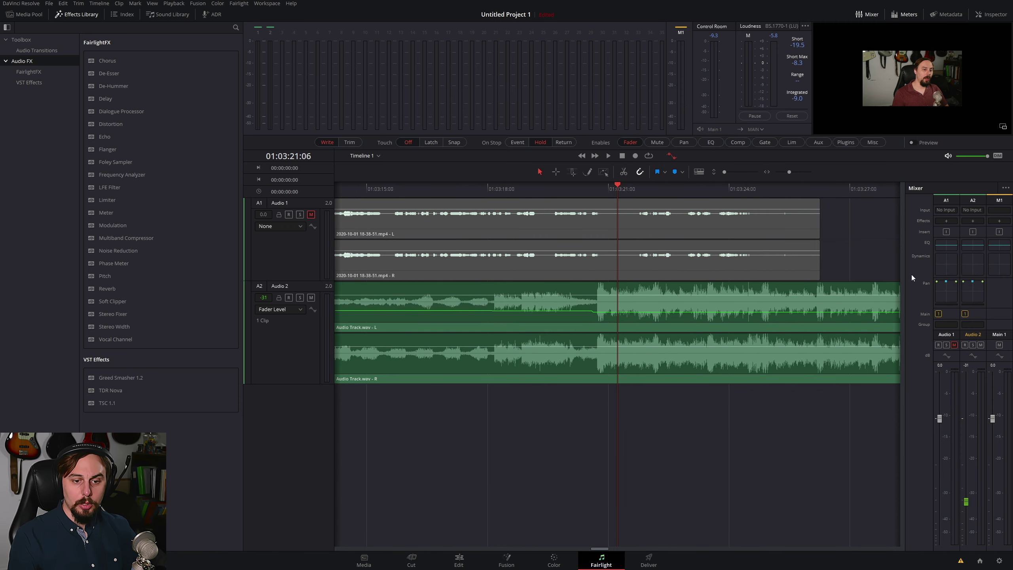
{"action": "key", "text": "ctrl+minus"}
{"action": "key", "text": "ctrl+minus"}
{"action": "key", "text": "ctrl+minus"}
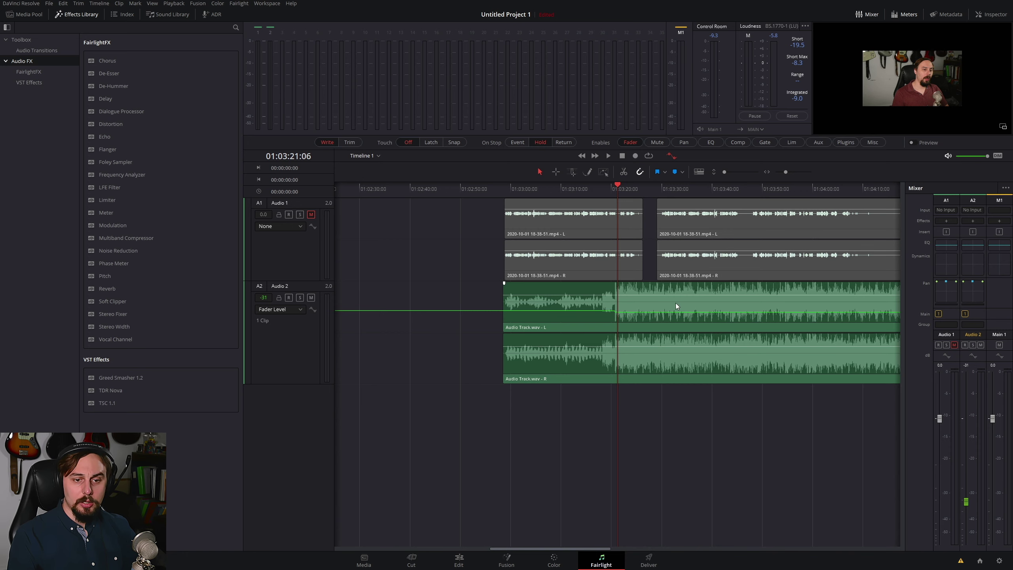
{"action": "left_click", "coordinate": [598, 196]}
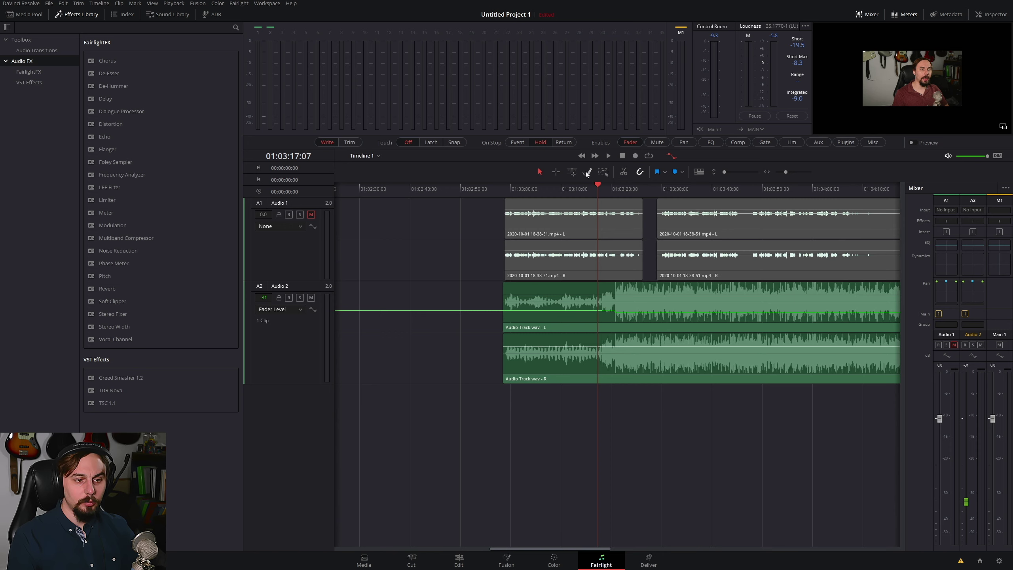
{"action": "left_click", "coordinate": [310, 215]}
{"action": "key", "text": "space"}
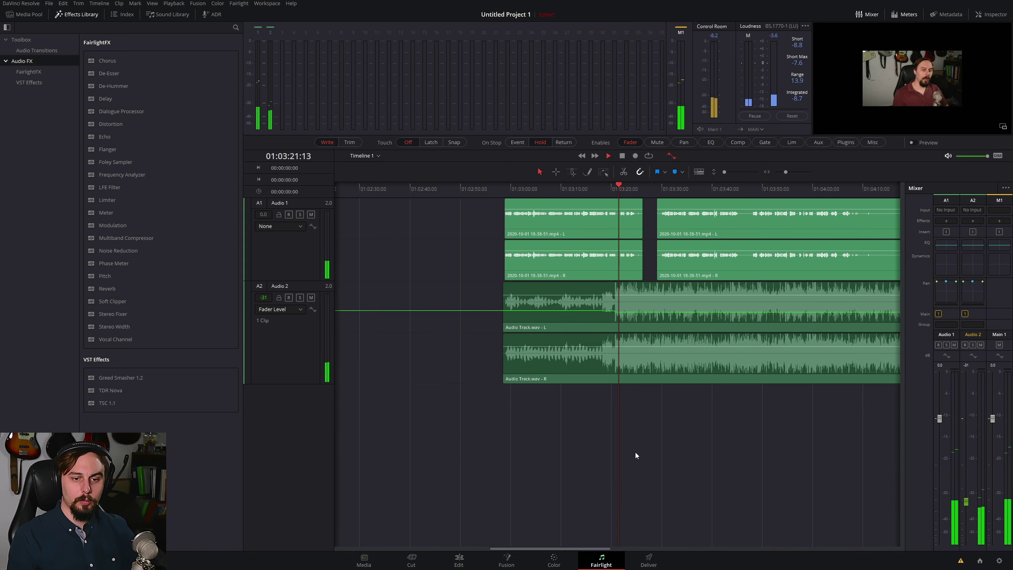
{"action": "key", "text": "space"}
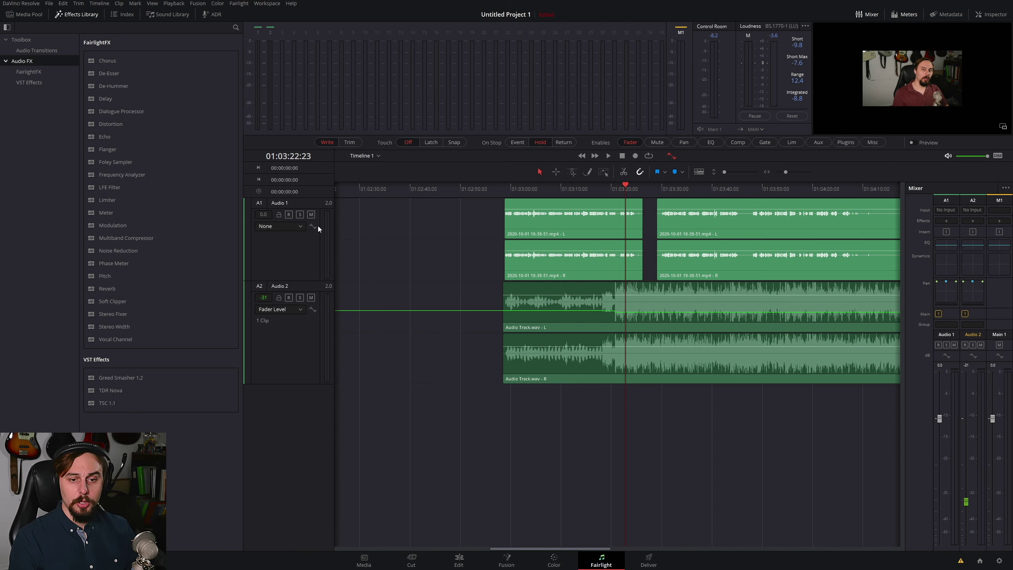
Step: With Audio 1 muted, record Audio 2 fader automation that raises the music across the voice gap and lowers it to -32 dB
{"action": "left_click", "coordinate": [311, 215]}
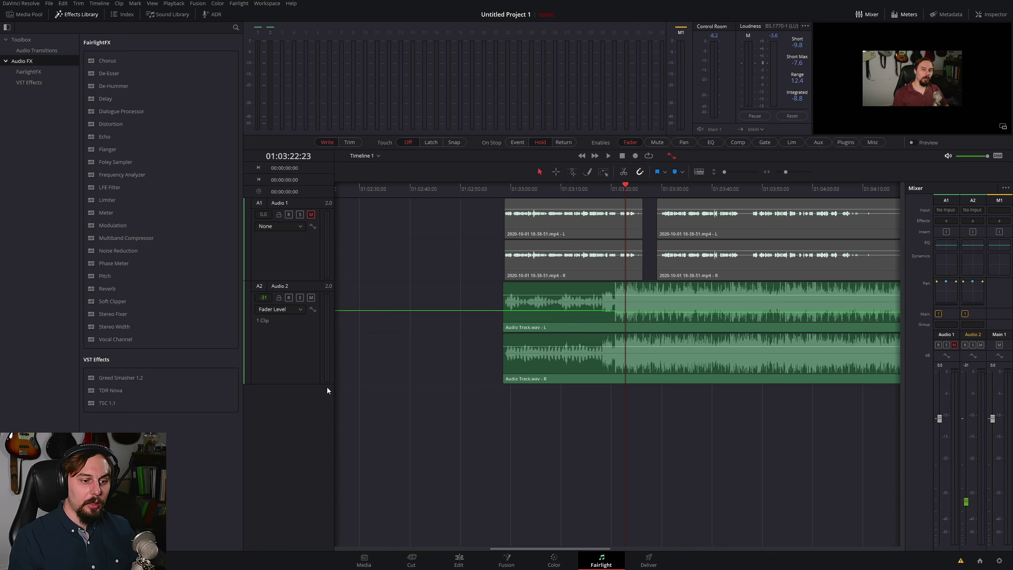
{"action": "left_click", "coordinate": [313, 310]}
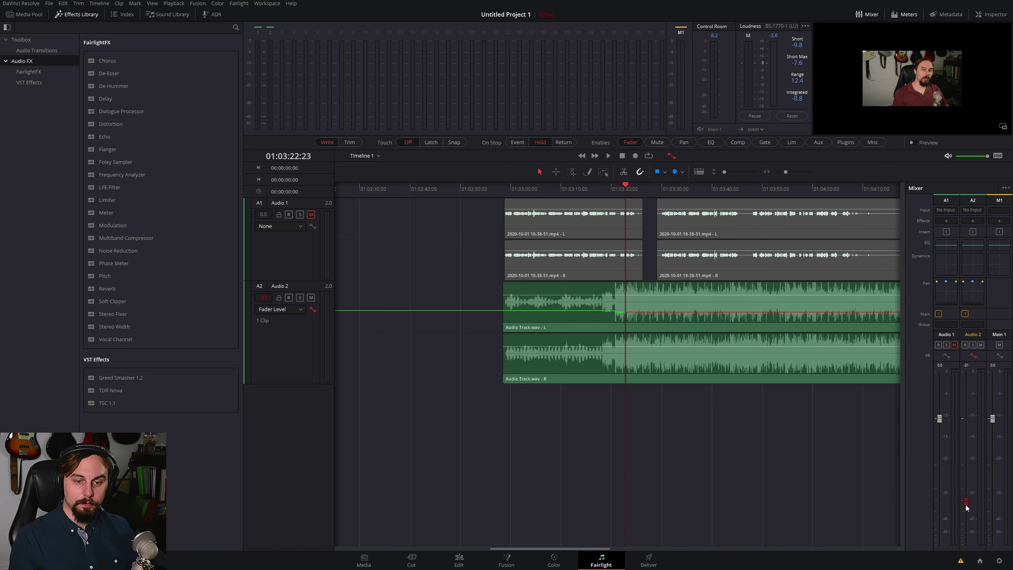
{"action": "key", "text": "space"}
{"action": "mouse_move", "coordinate": [966, 503]}
{"action": "left_mouse_down"}
{"action": "mouse_move", "coordinate": [964, 462]}
{"action": "mouse_move", "coordinate": [971, 506]}
{"action": "left_mouse_up"}
{"action": "key", "text": "space"}
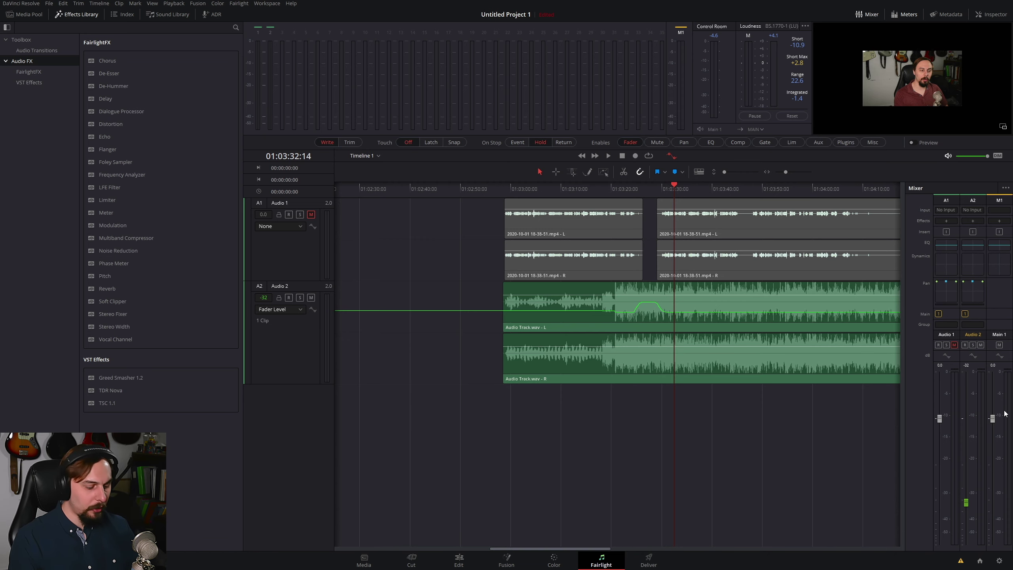
Step: Examine the recorded Audio 2 fader curve around the gap between the voice clips
{"action": "scroll", "coordinate": [810, 400], "scroll_direction": "up", "scroll_amount": 4}
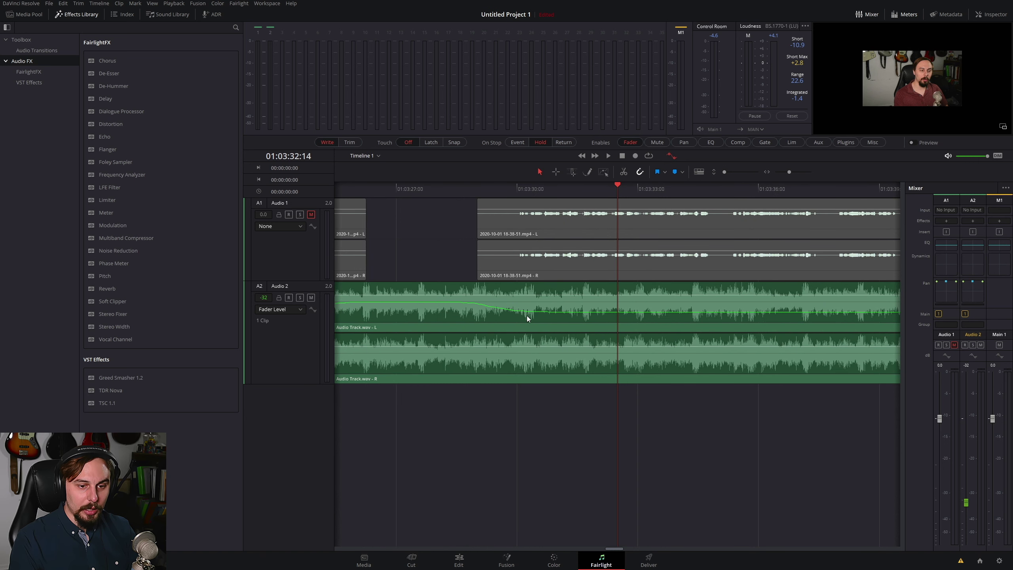
{"action": "scroll", "coordinate": [534, 307], "scroll_direction": "up", "scroll_amount": 2}
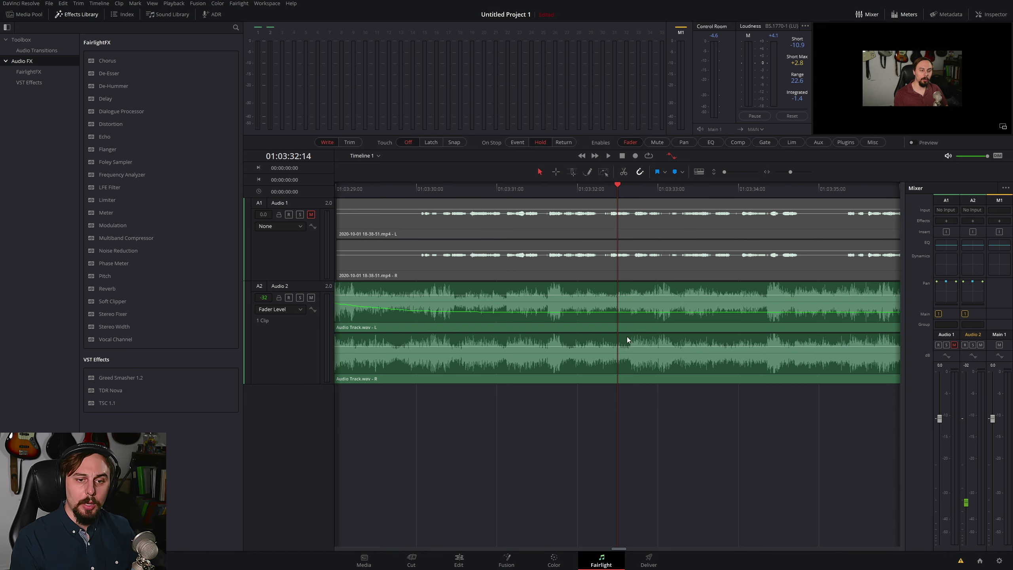
{"action": "key", "text": "ctrl+minus"}
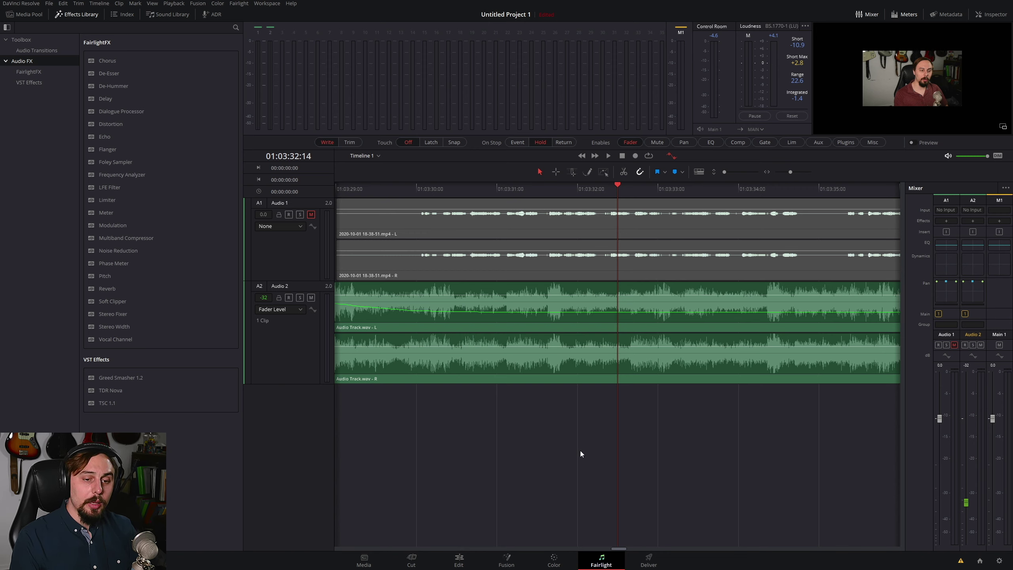
{"action": "key", "text": "ctrl+z"}
{"action": "key", "text": "ctrl+minus"}
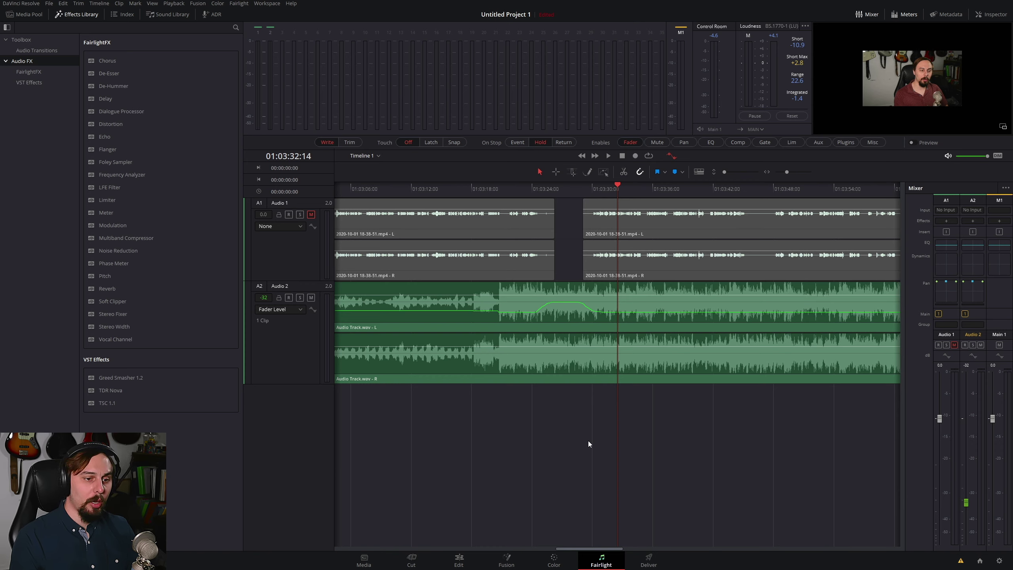
Step: Arm automation for Audio 1 and display its Fader Level curve
{"action": "left_click", "coordinate": [312, 227]}
{"action": "left_click", "coordinate": [295, 228]}
{"action": "left_click", "coordinate": [286, 242]}
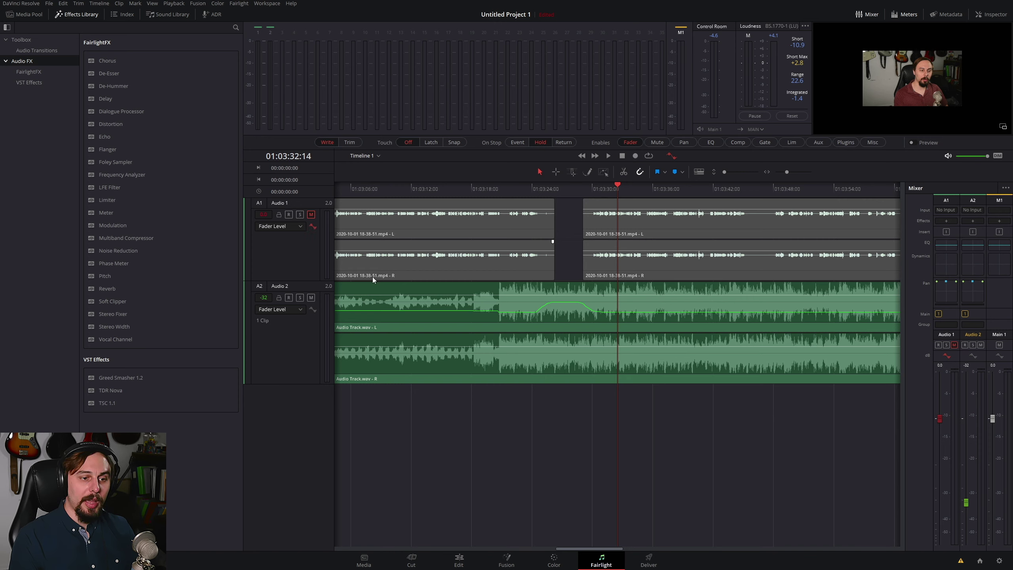